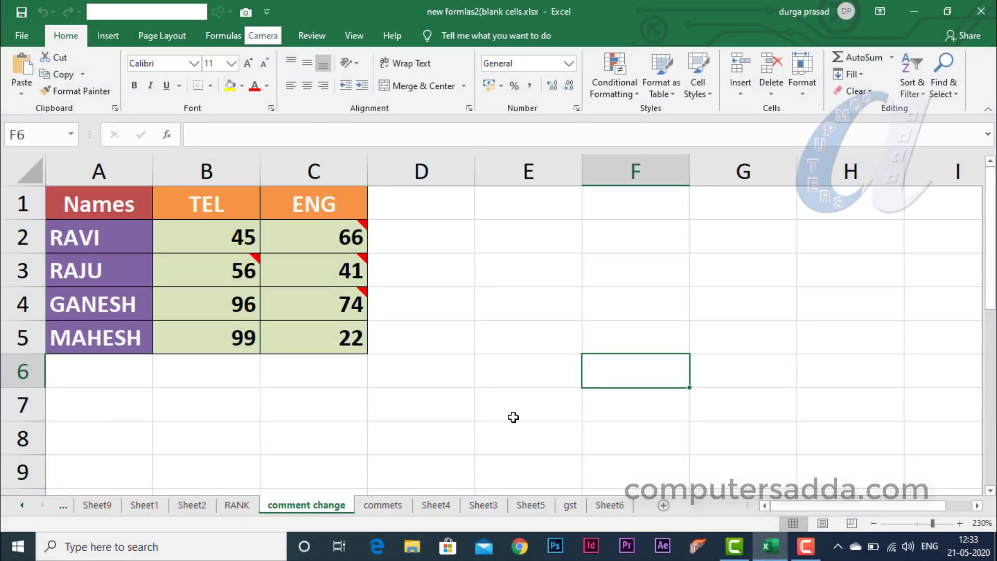
# - Select A1:B5 on the comment change sheet, covering the Names and TEL columns
pyautogui.moveTo(77, 203); pyautogui.dragTo(200, 352)
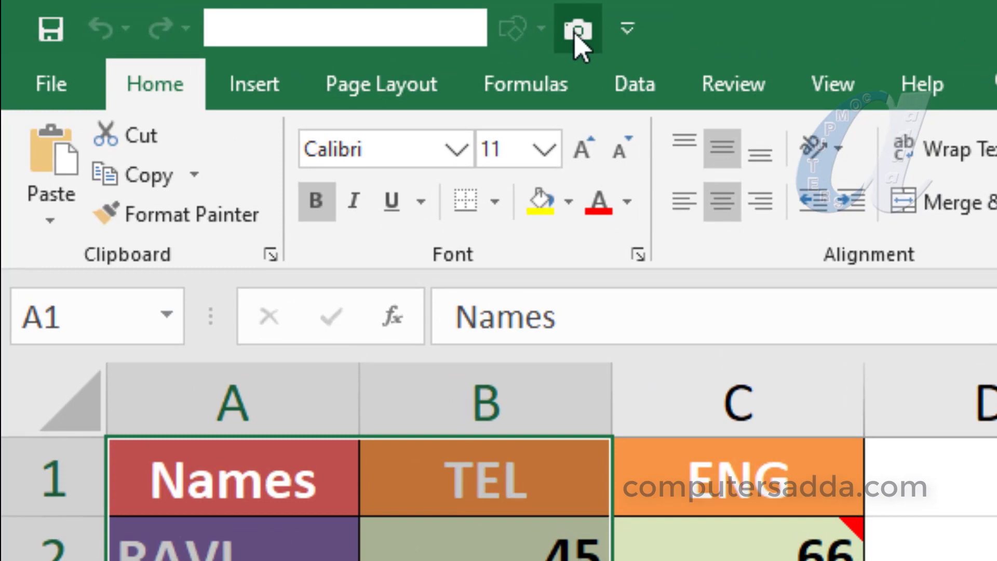
# - Place a Camera snapshot of A1:B5 beside the table and enlarge it to 3.2 × 4.09 cm
pyautogui.click(576, 31)
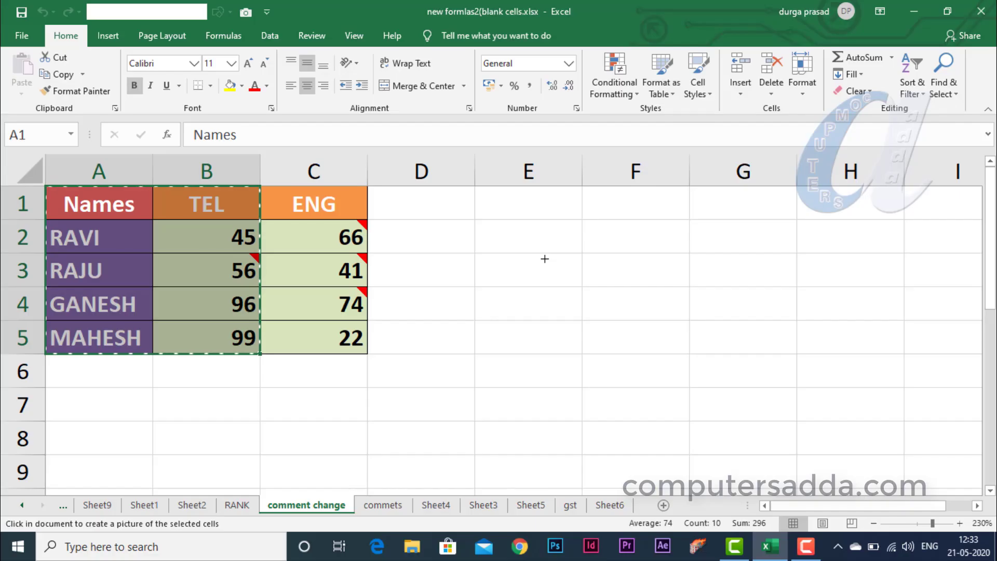
pyautogui.click(541, 264)
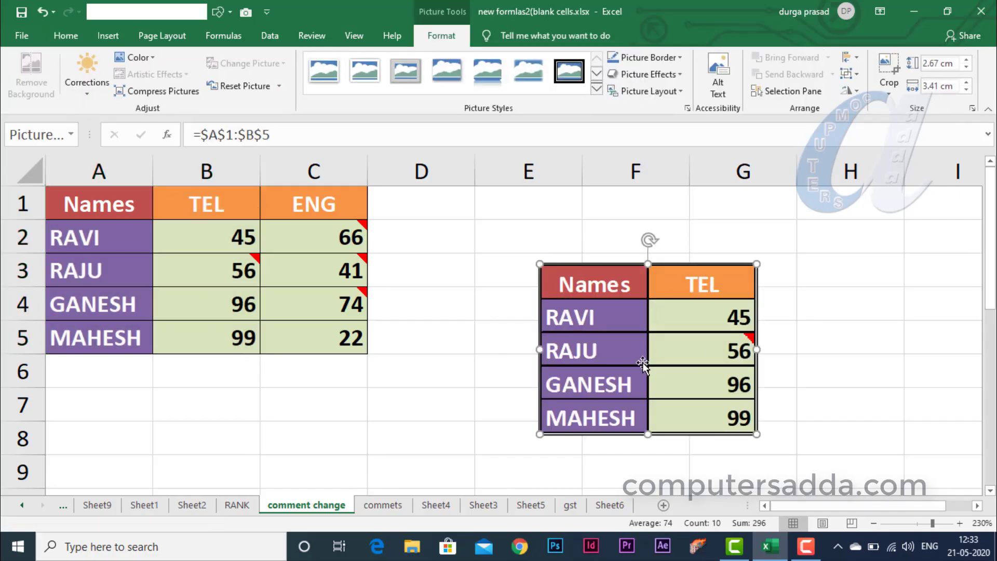
pyautogui.moveTo(633, 375)
pyautogui.mouseDown()
pyautogui.moveTo(507, 360)
pyautogui.moveTo(603, 353)
pyautogui.mouseUp()
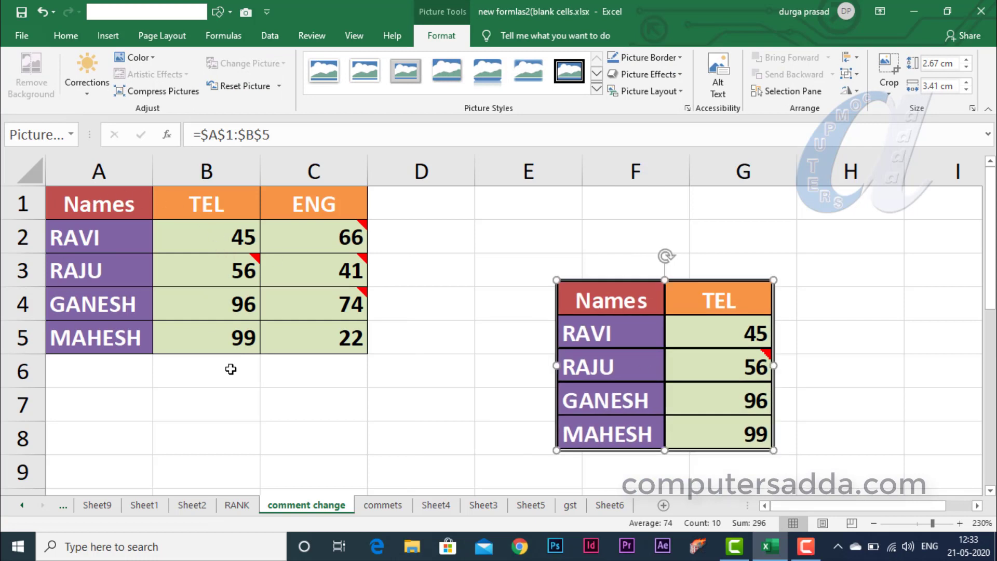
pyautogui.moveTo(773, 280)
pyautogui.mouseDown()
pyautogui.moveTo(839, 227)
pyautogui.moveTo(720, 322)
pyautogui.moveTo(817, 247)
pyautogui.mouseUp()
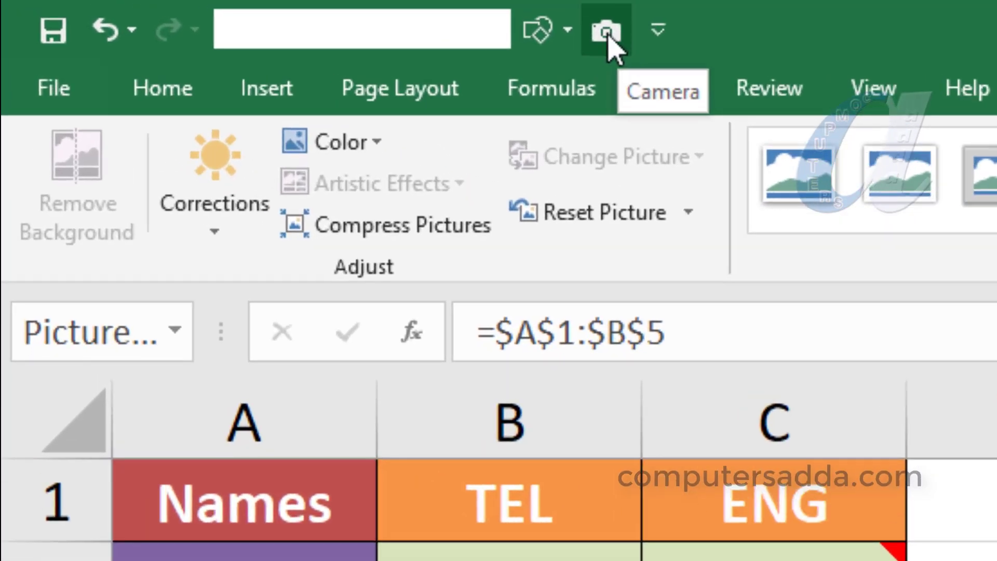
pyautogui.click(658, 30)
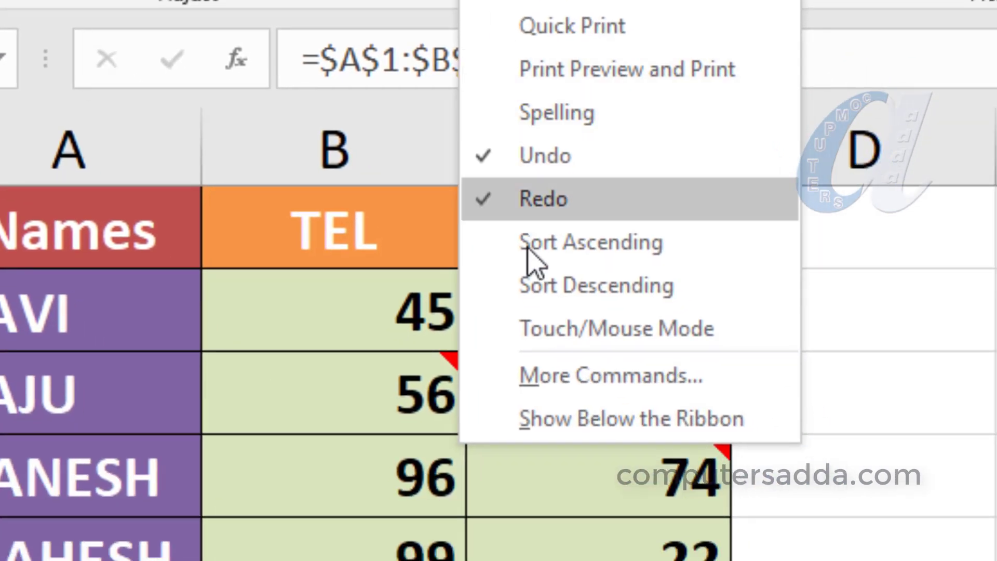
pyautogui.click(535, 382)
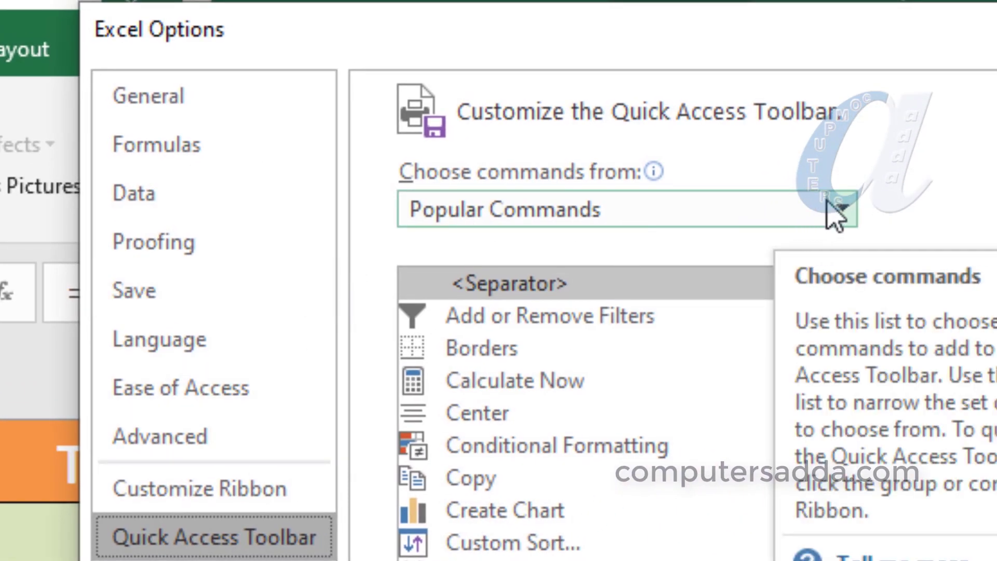
pyautogui.click(844, 208)
pyautogui.click(519, 315)
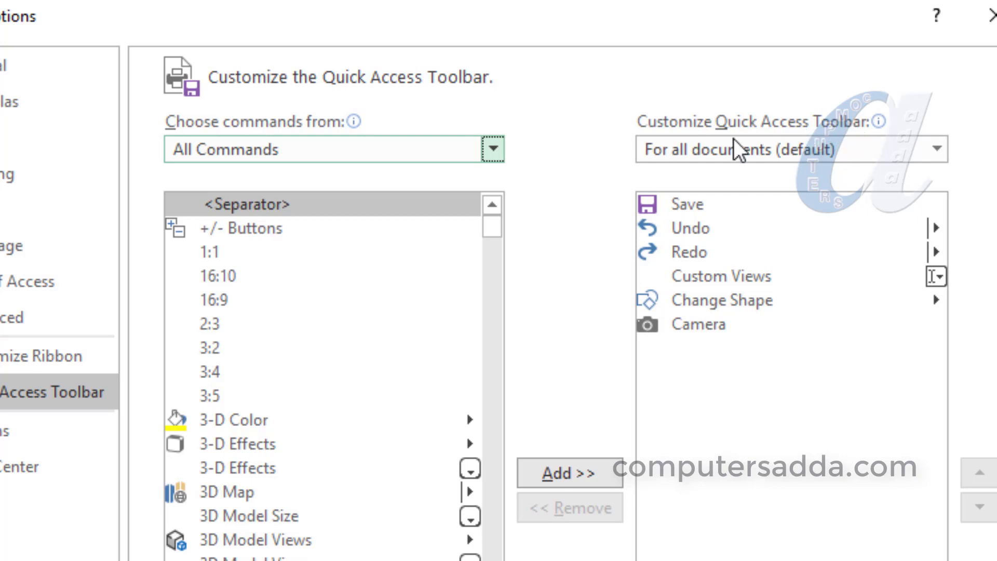
pyautogui.moveTo(488, 227); pyautogui.dragTo(494, 284)
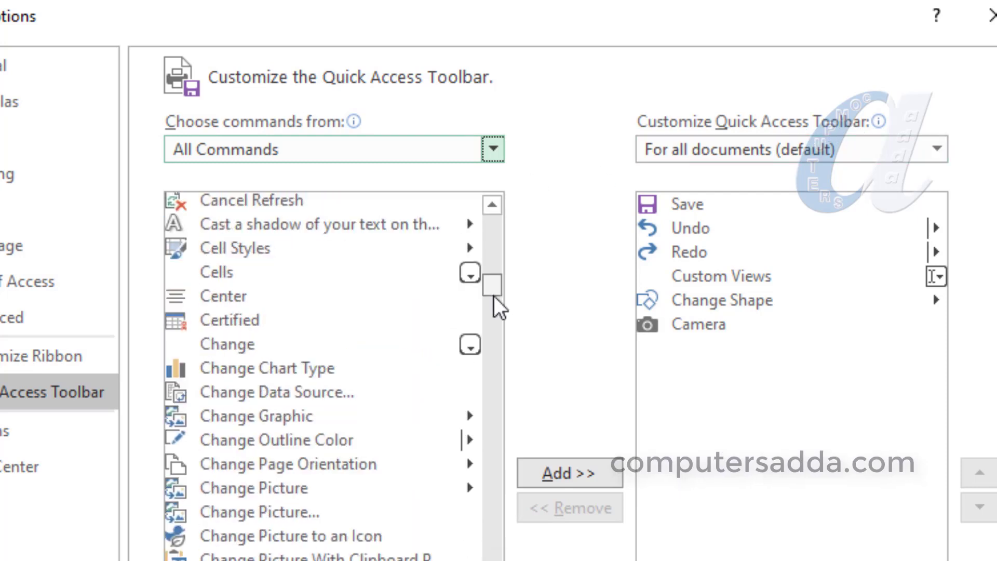
pyautogui.moveTo(494, 285); pyautogui.dragTo(491, 288)
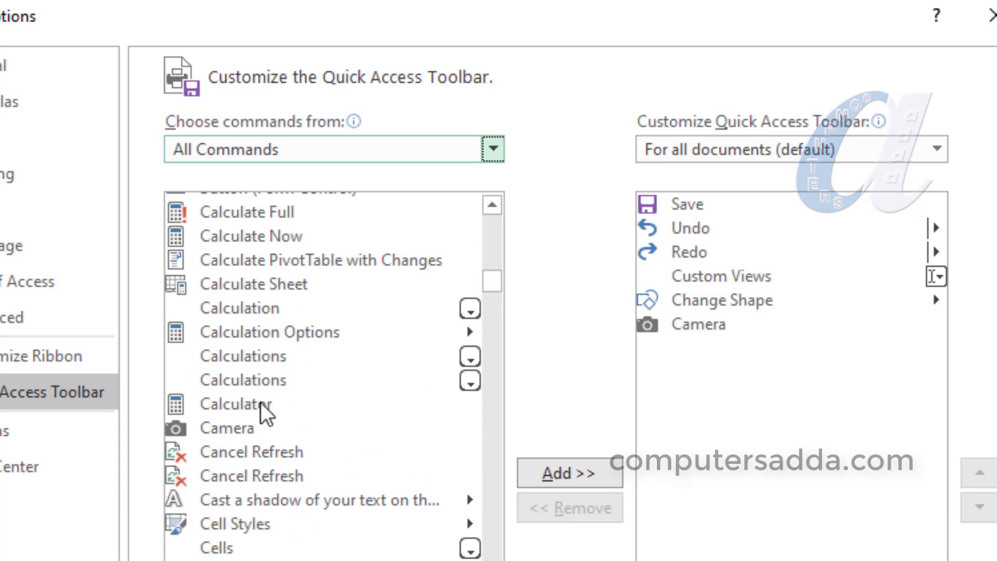
pyautogui.click(214, 429)
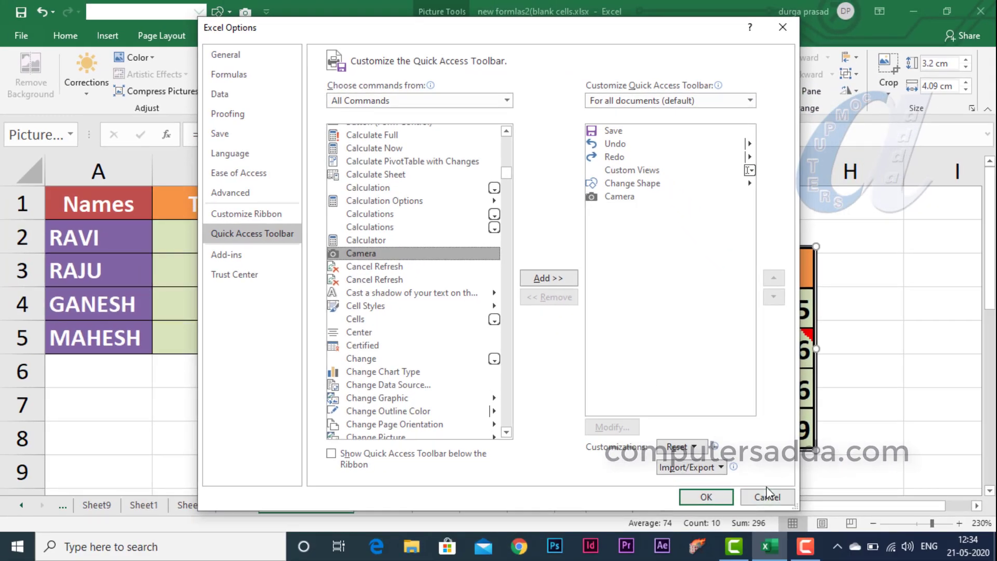
pyautogui.click(768, 497)
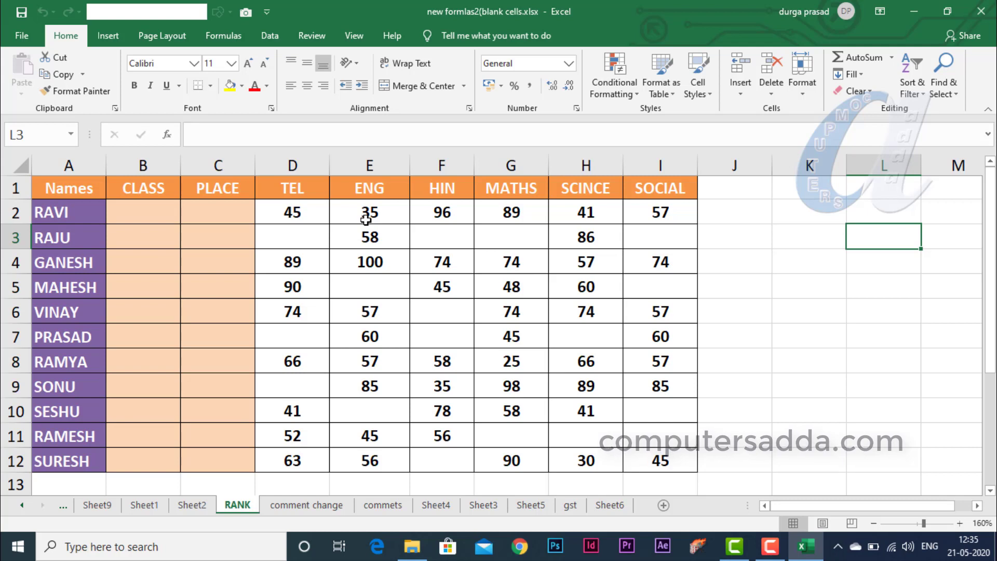
# - Copy the student names in A2:A12 into column K starting at K2
pyautogui.click(62, 218)
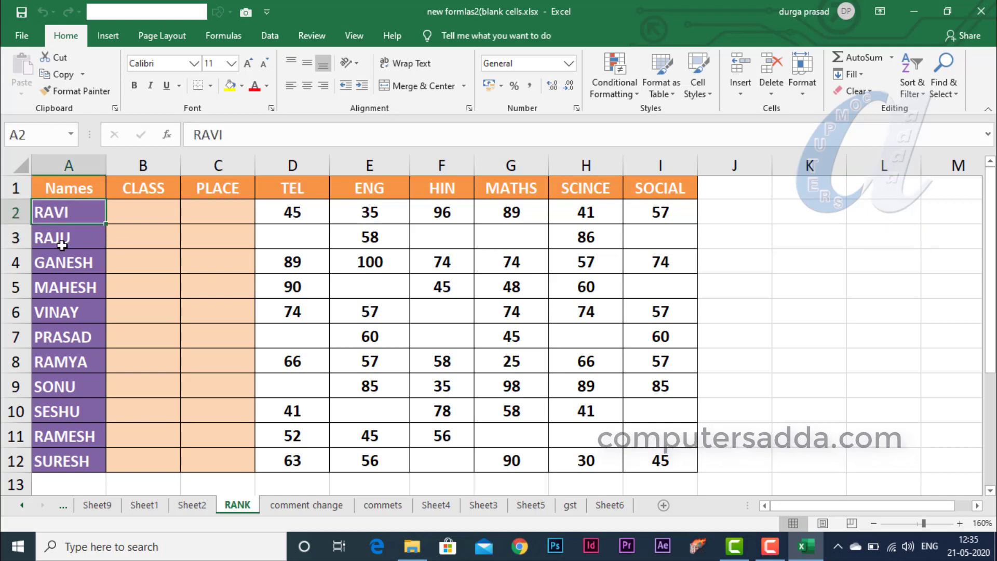
pyautogui.moveTo(62, 245); pyautogui.dragTo(63, 455)
pyautogui.hotkey('ctrl', 'c')
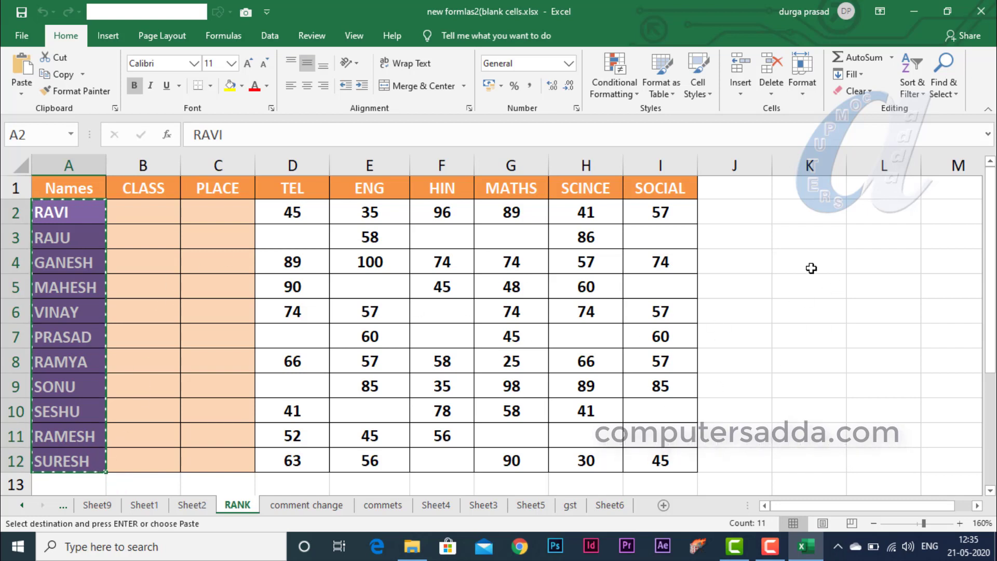
pyautogui.click(804, 213)
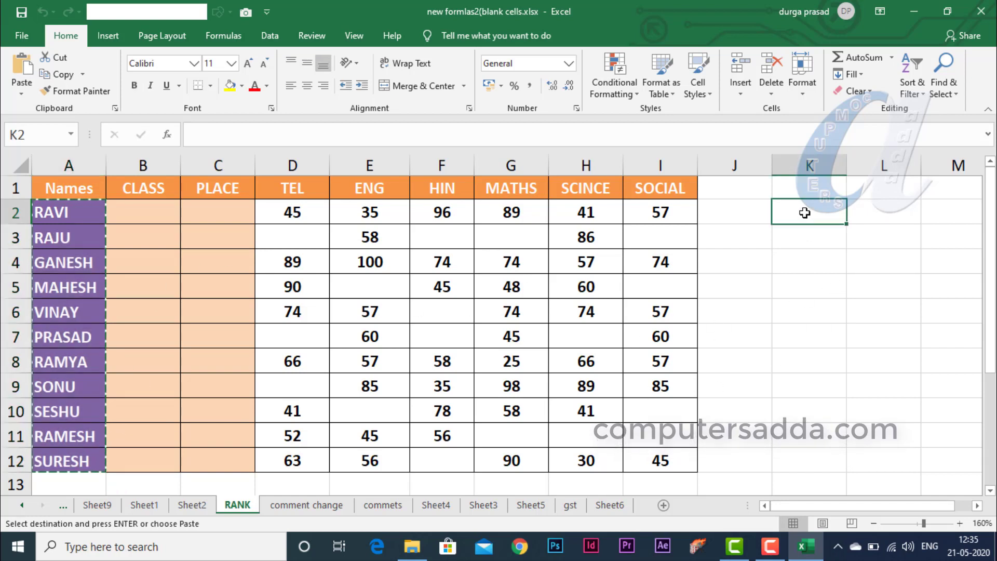
pyautogui.press('Return')
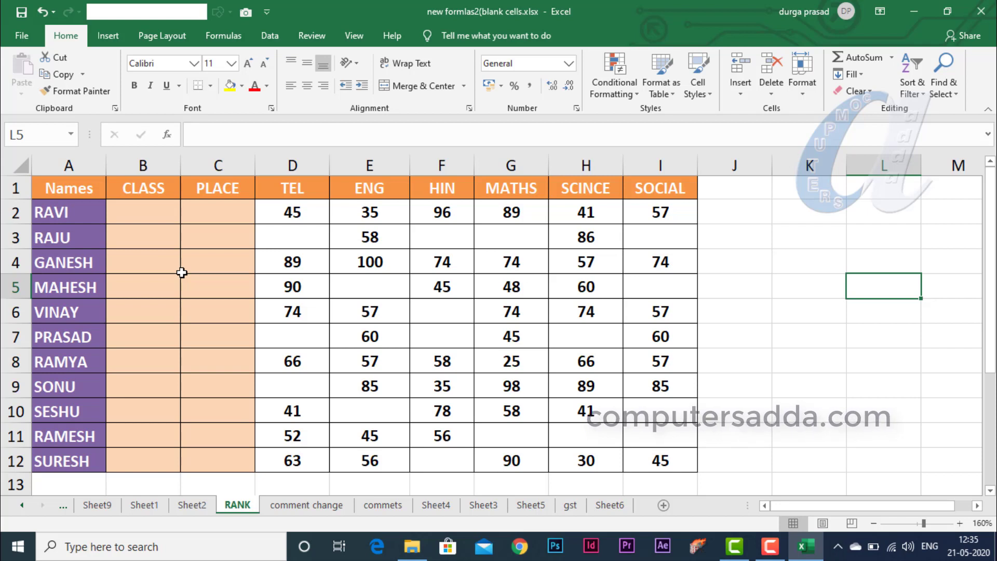
# - Enter X into all CLASS cells B2:B8 at once with Ctrl+Enter
pyautogui.moveTo(140, 210); pyautogui.dragTo(136, 363)
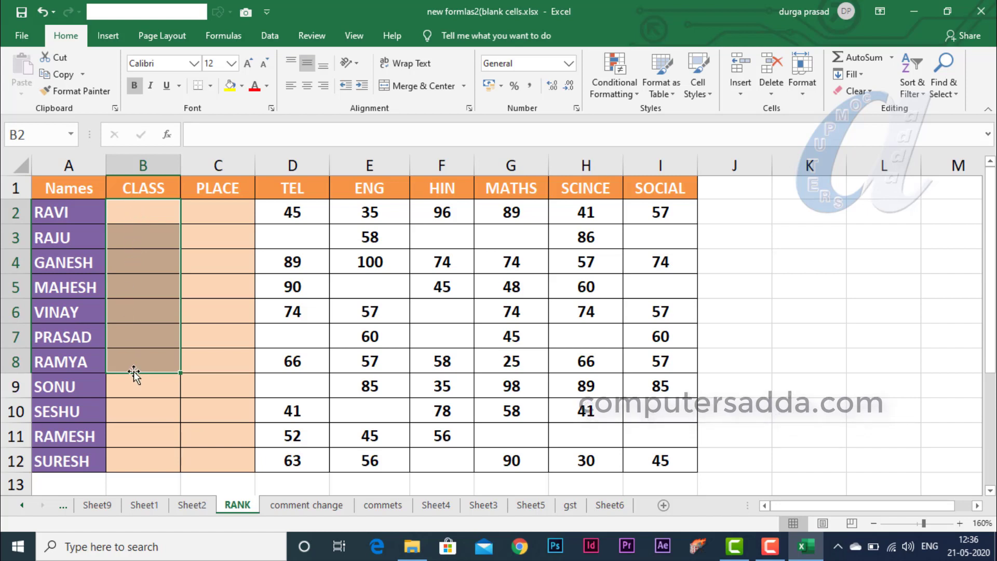
pyautogui.write('X')
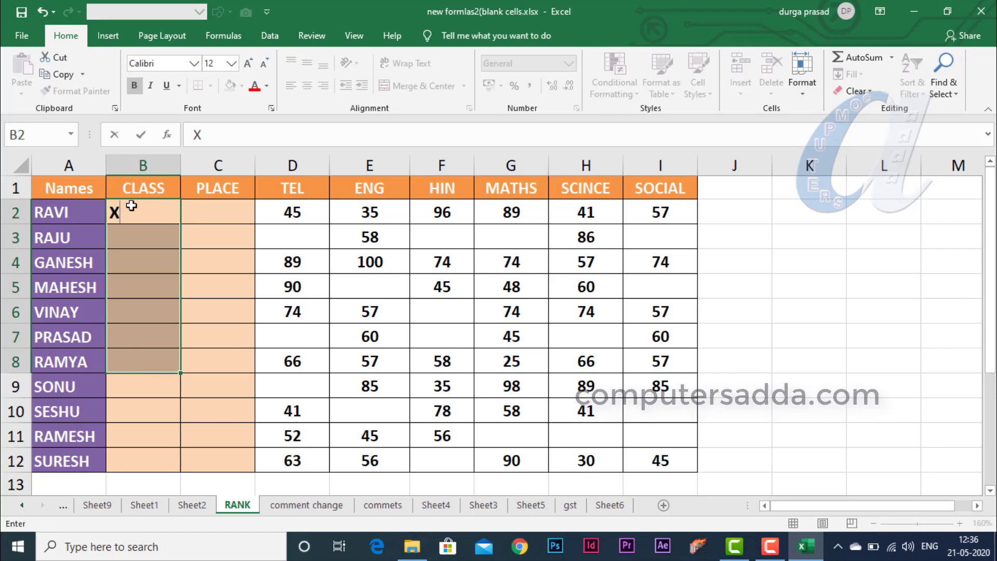
pyautogui.hotkey('ctrl', 'Return')
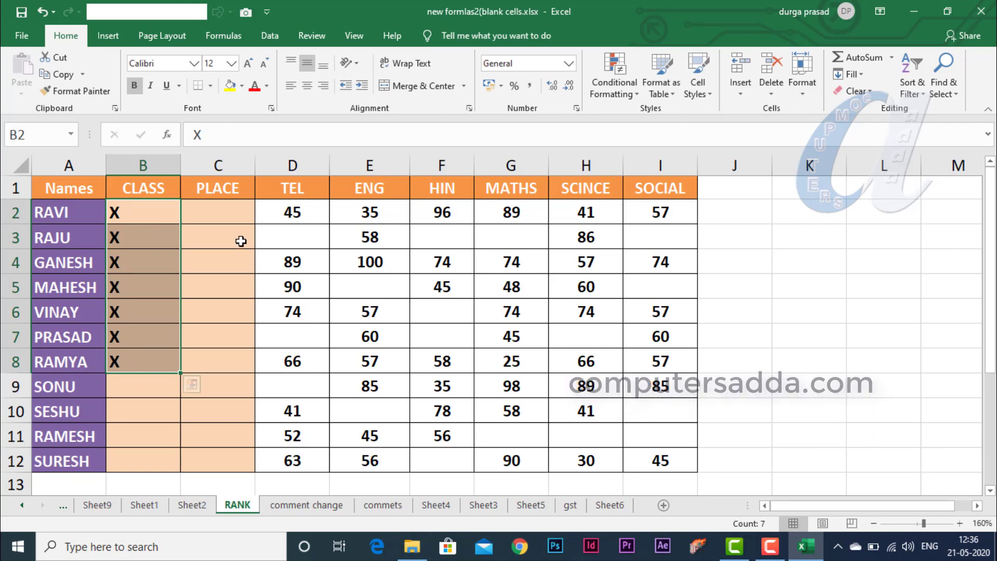
pyautogui.click(226, 210)
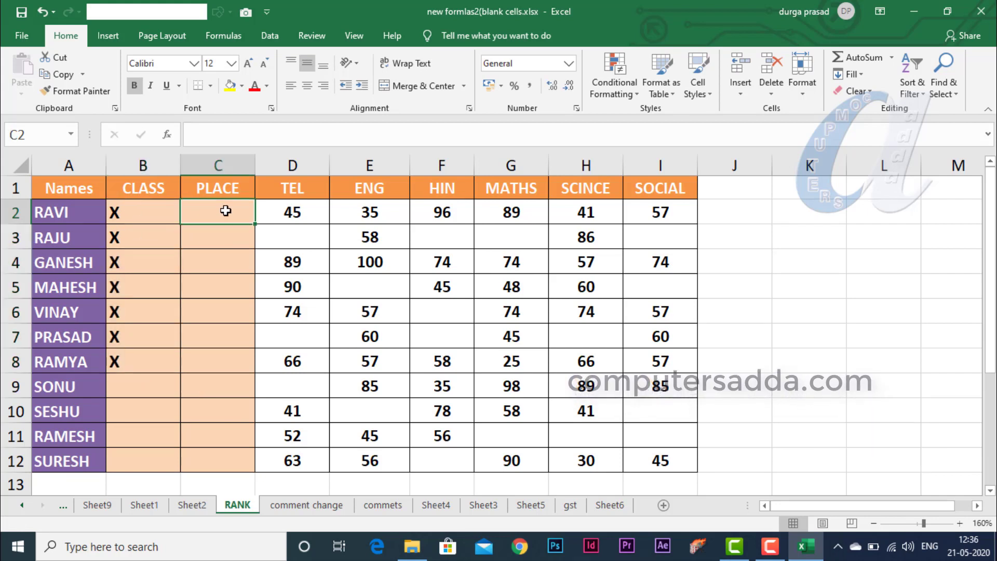
# - Select C2, C6:C10 and C12 together and enter TENALI into all of them
pyautogui.keyDown('ctrl'); pyautogui.click(213, 306); pyautogui.keyUp('ctrl')
pyautogui.moveTo(211, 338); pyautogui.dragTo(215, 411)
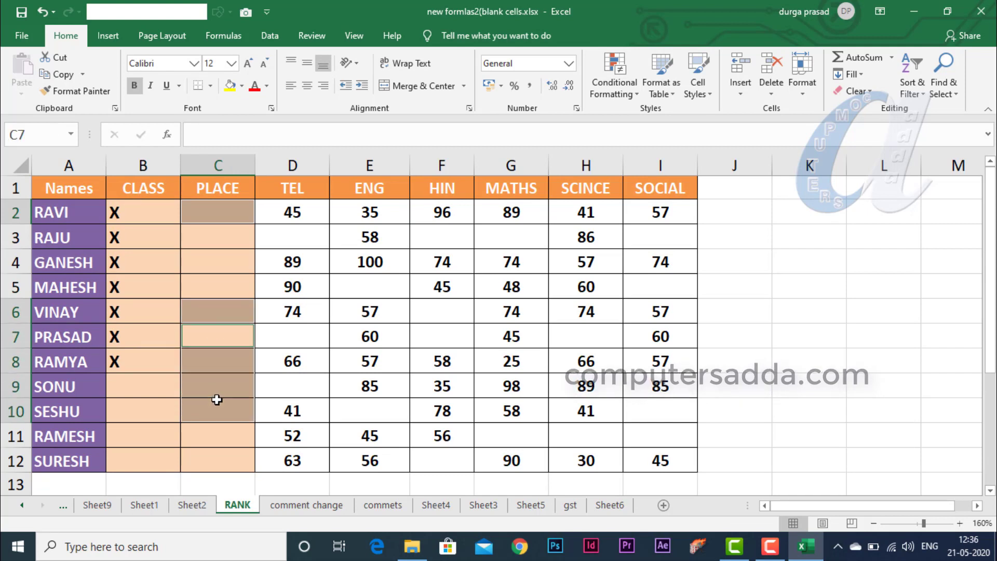
pyautogui.keyDown('ctrl'); pyautogui.click(213, 461); pyautogui.keyUp('ctrl')
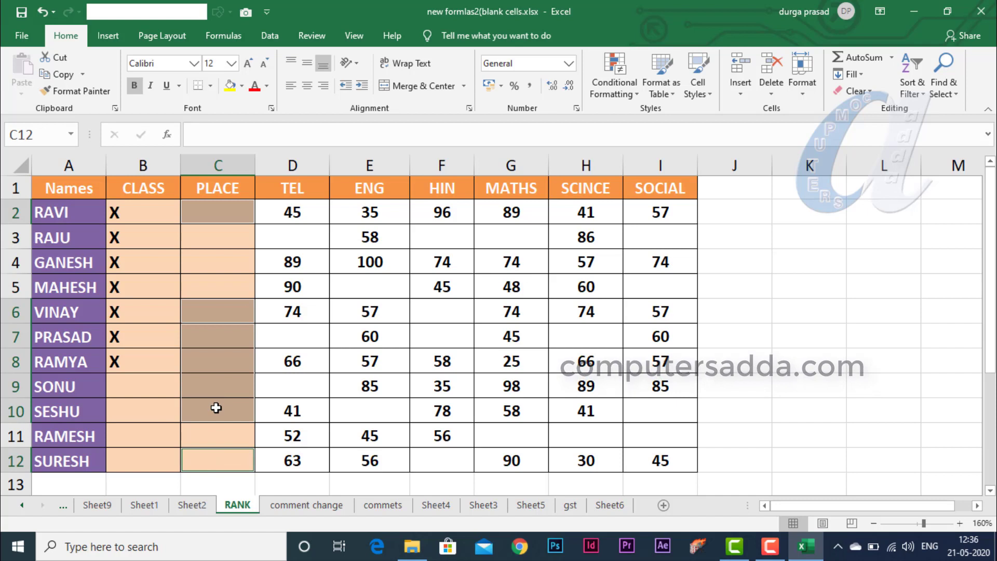
pyautogui.write('TE')
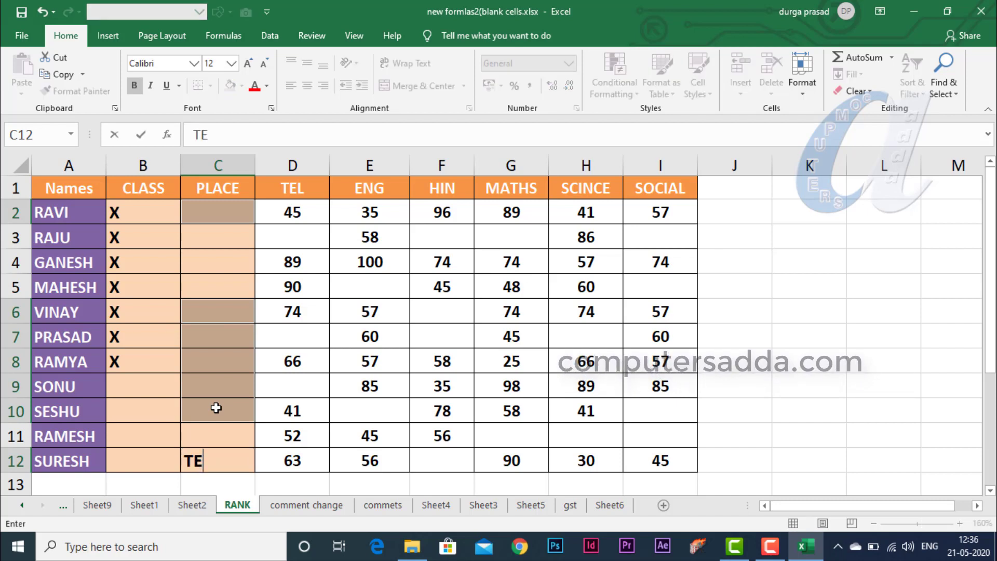
pyautogui.write('NALI')
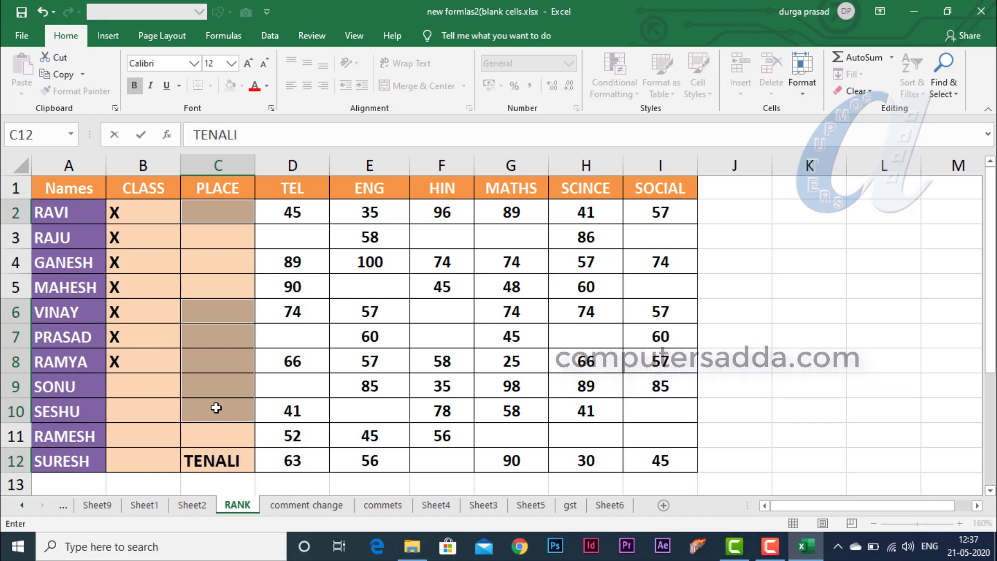
pyautogui.hotkey('ctrl', 'Return')
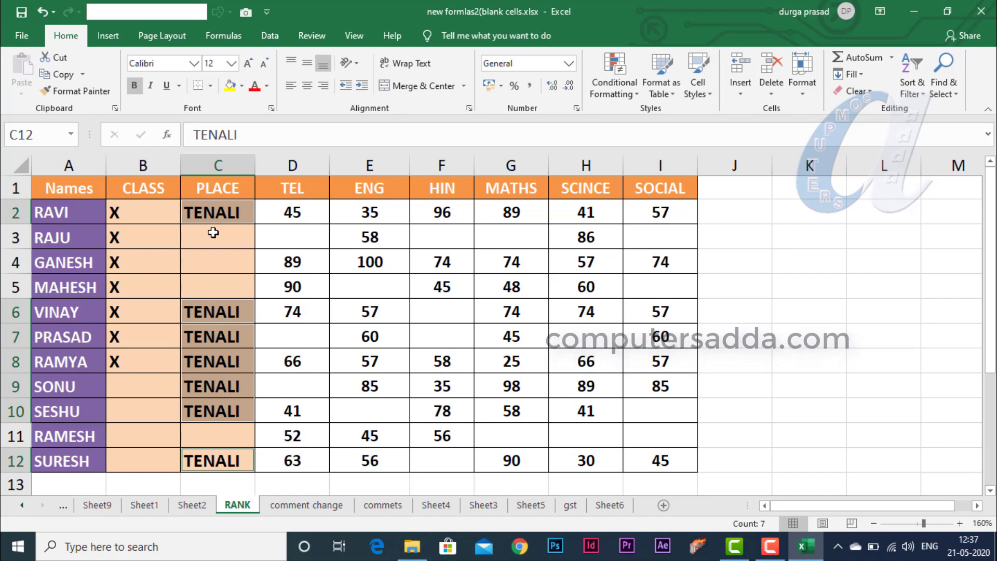
# - Select the score block D2:I12, checking blank cells D3, F3 and G3 along the way
pyautogui.moveTo(289, 209); pyautogui.dragTo(653, 471)
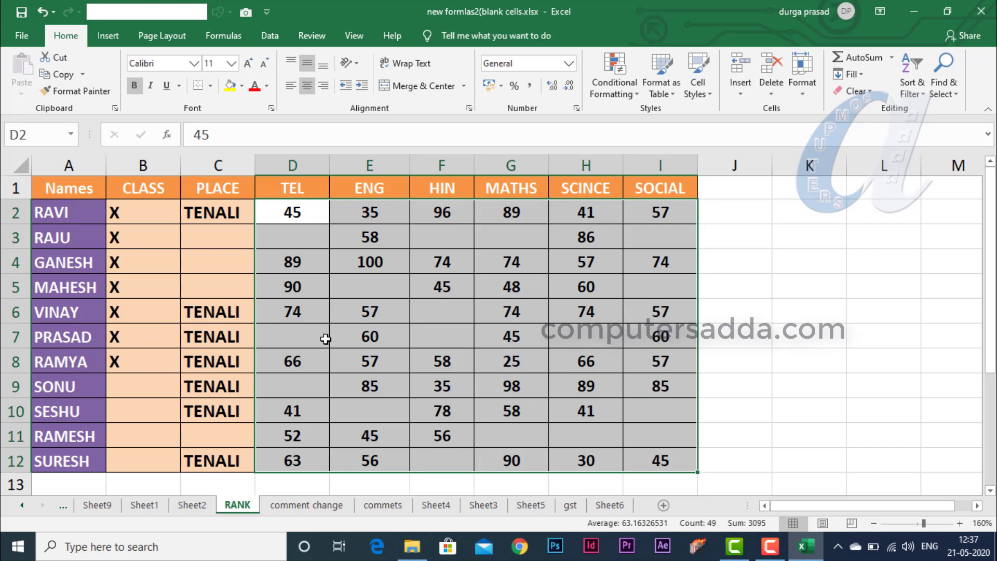
pyautogui.click(293, 236)
pyautogui.click(436, 238)
pyautogui.click(530, 239)
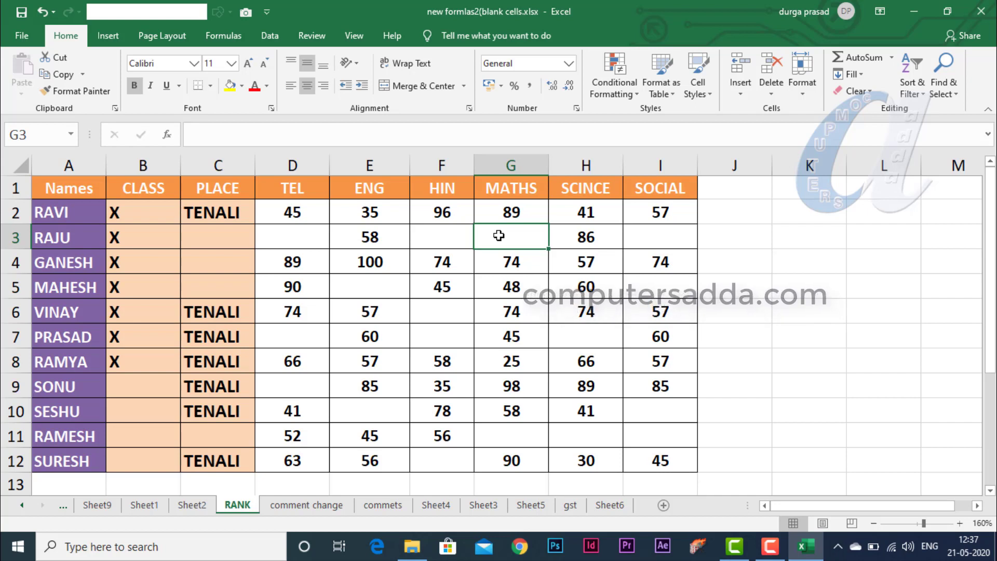
pyautogui.moveTo(289, 216); pyautogui.dragTo(667, 461)
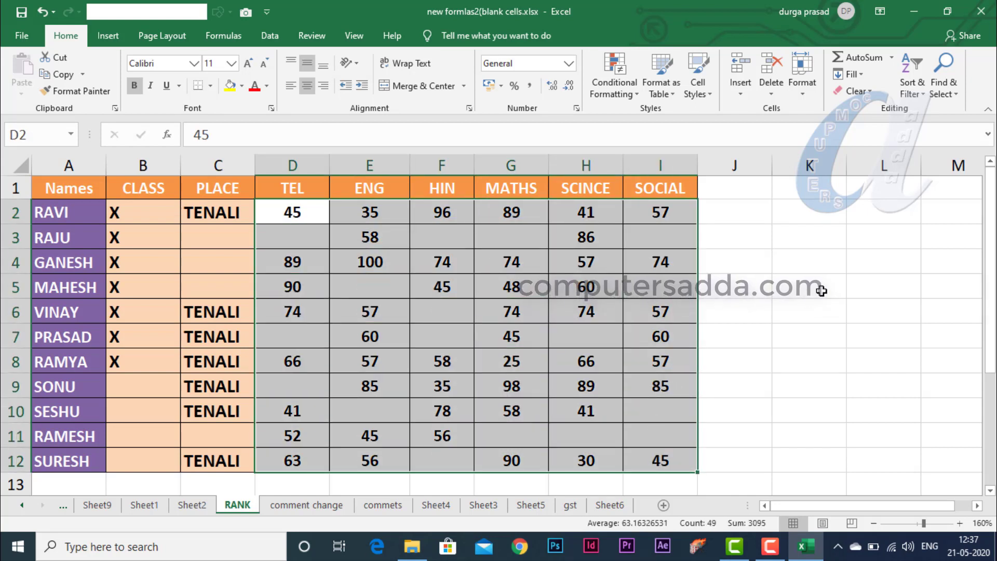
# - Use Find and Replace to turn the 17 blank score cells into dashes
pyautogui.hotkey('ctrl', 'h')
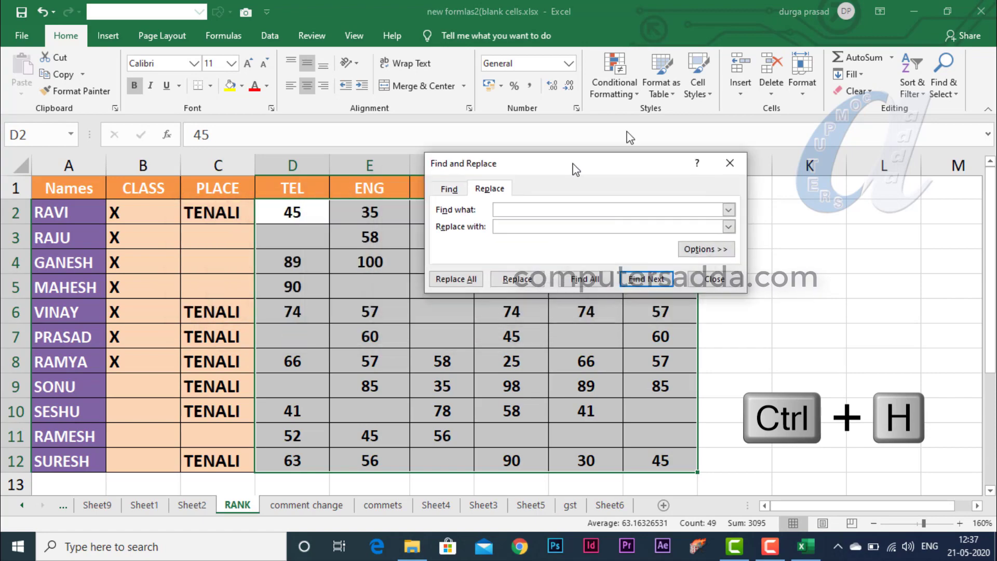
pyautogui.moveTo(329, 218); pyautogui.dragTo(681, 74)
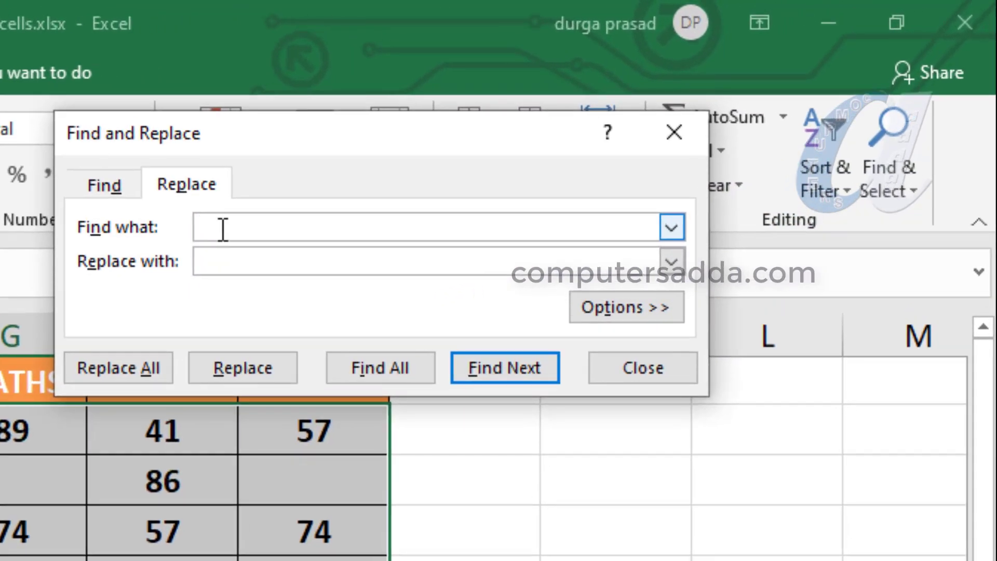
pyautogui.click(220, 260)
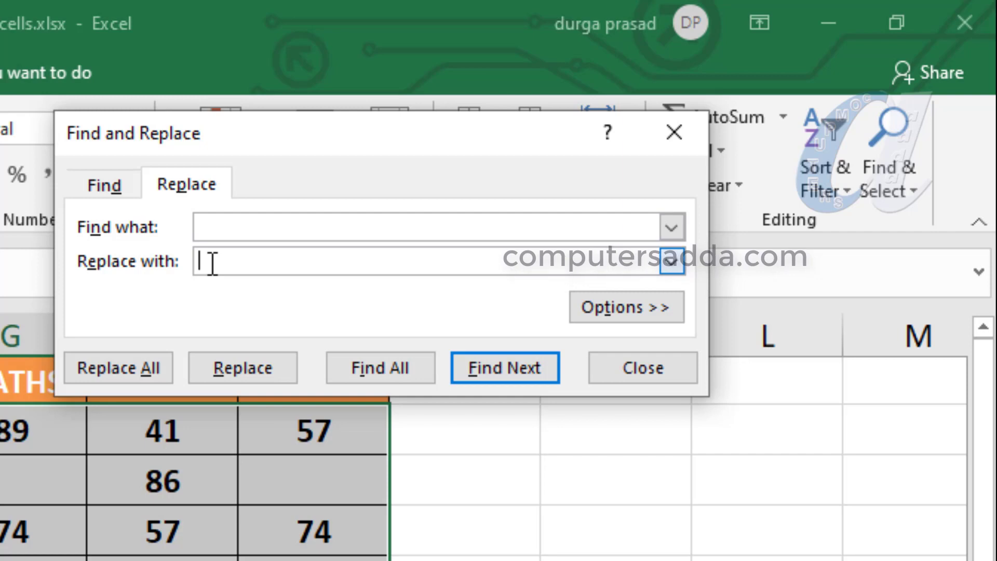
pyautogui.write('-')
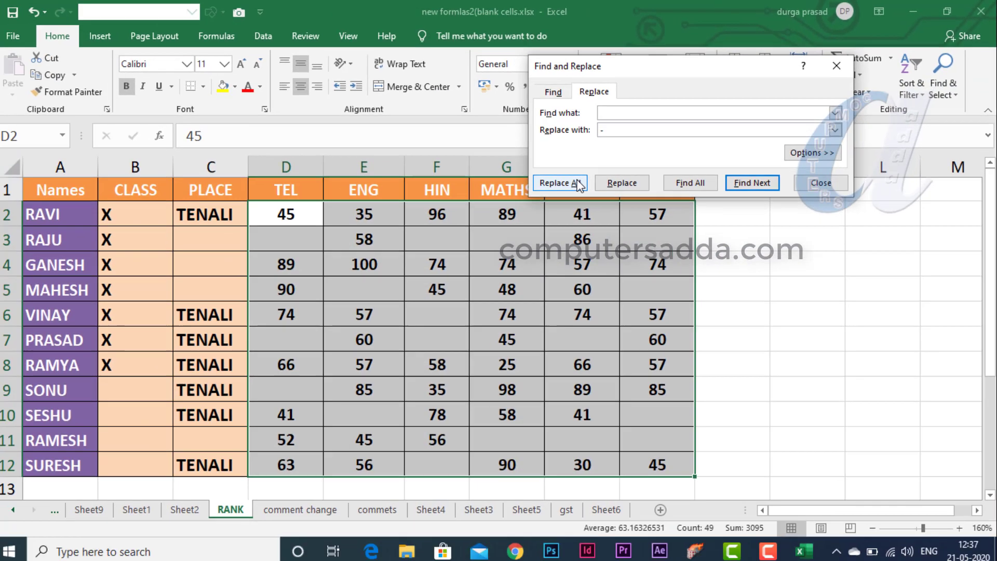
pyautogui.click(578, 184)
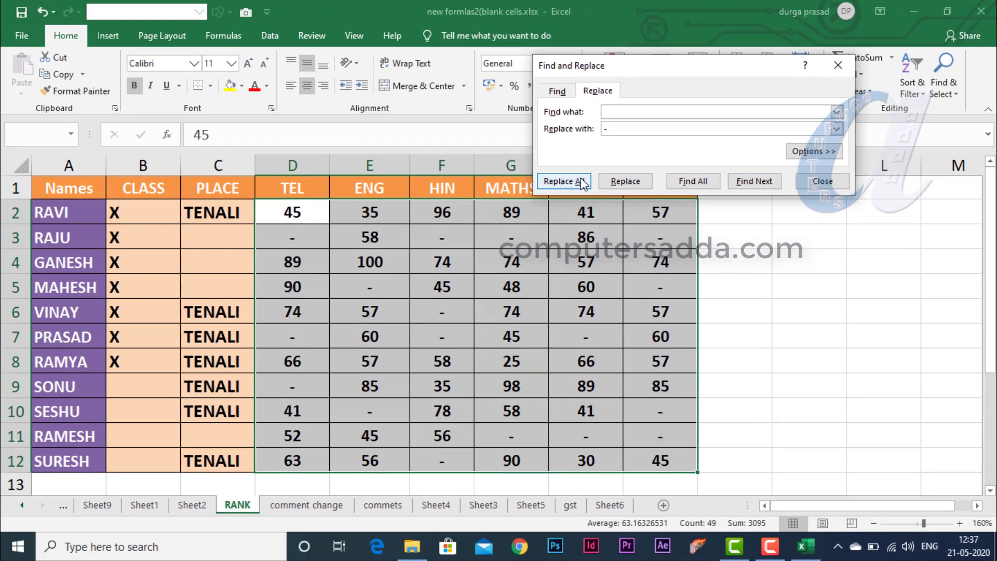
pyautogui.click(505, 315)
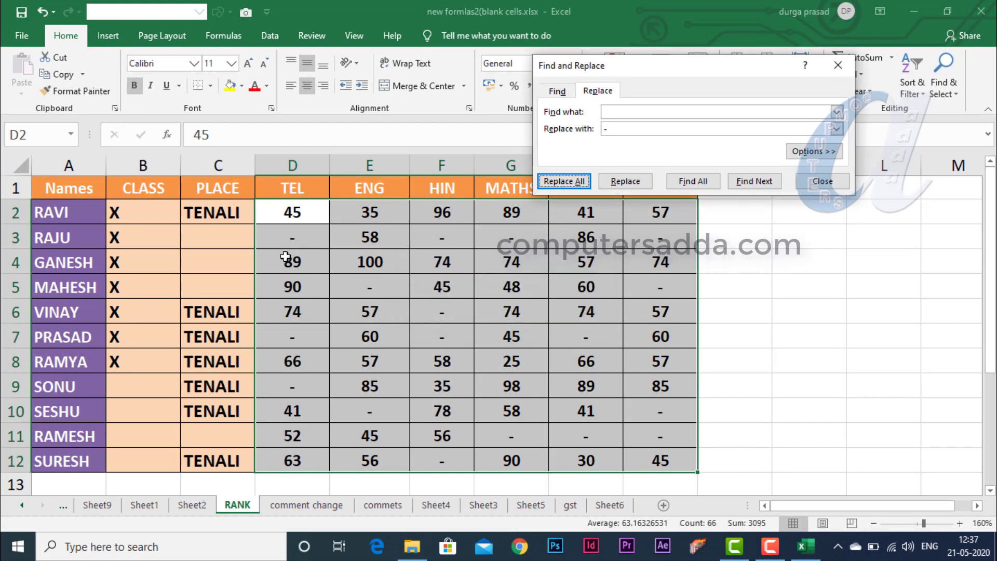
pyautogui.click(837, 64)
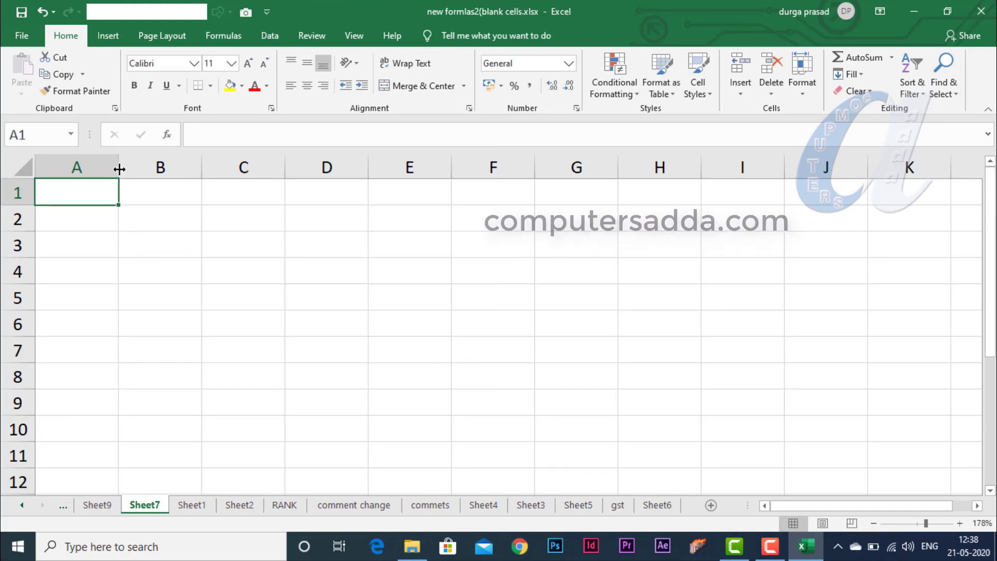
pyautogui.moveTo(119, 167); pyautogui.dragTo(203, 167)
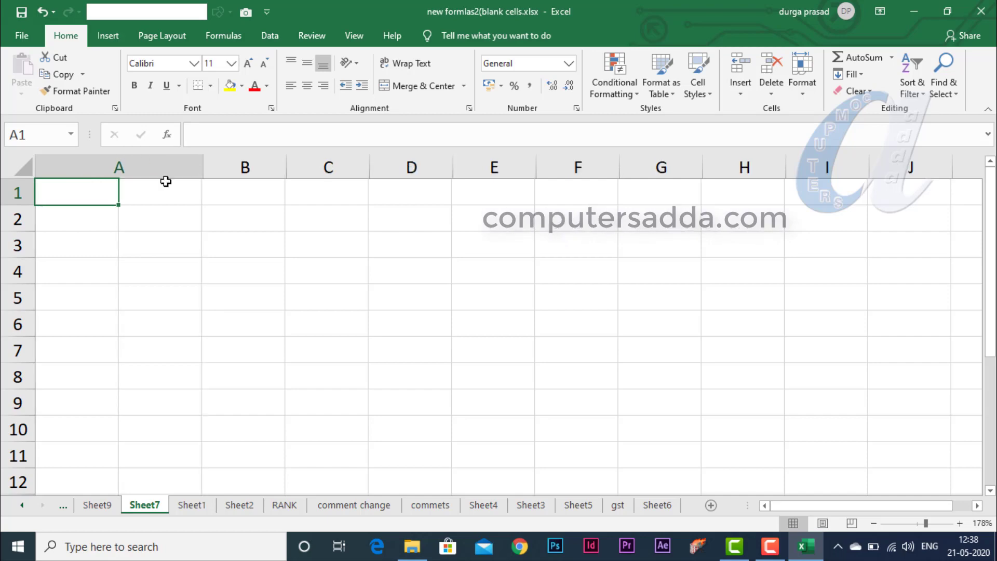
pyautogui.write('14')
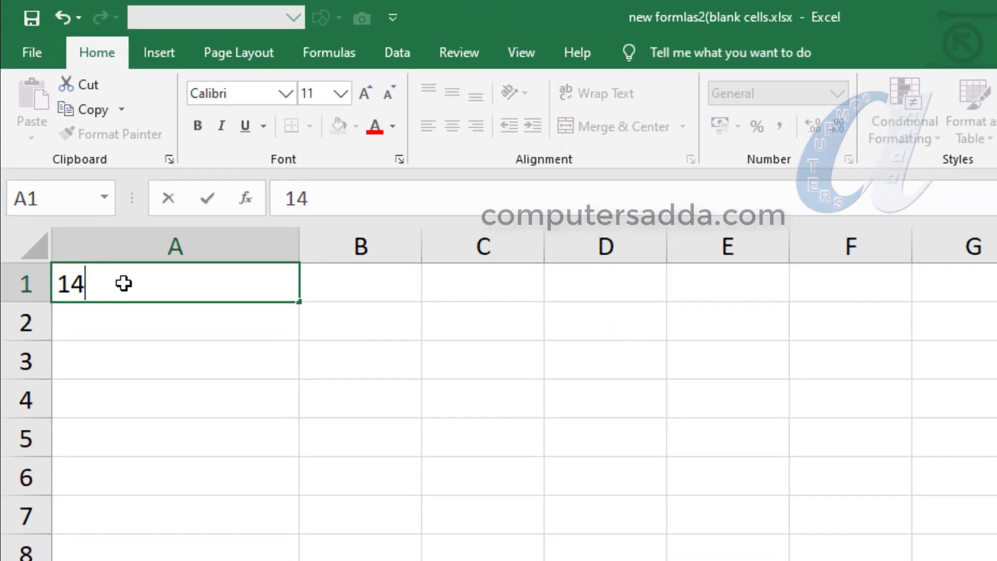
pyautogui.write('558755632')
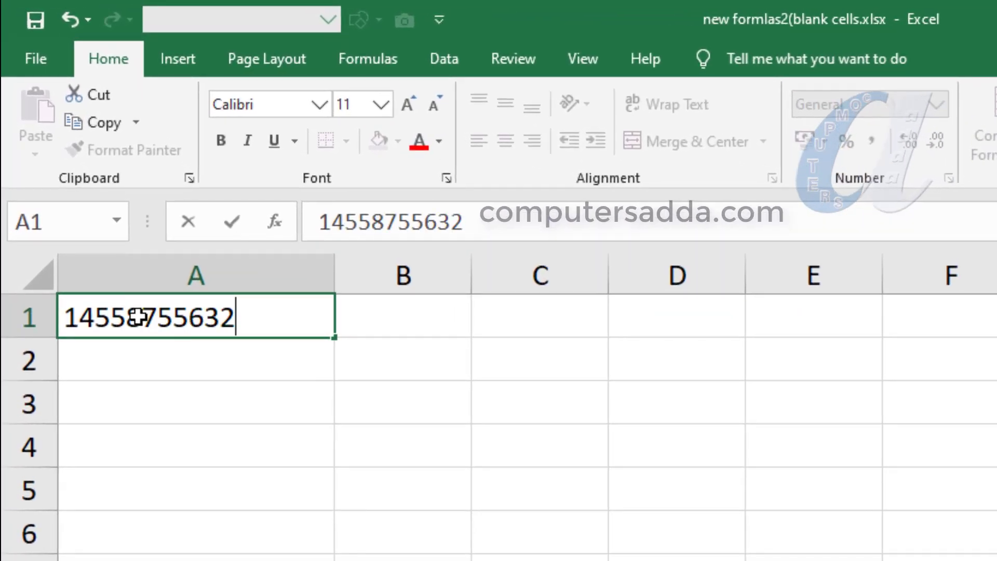
pyautogui.write('58')
pyautogui.click(170, 411)
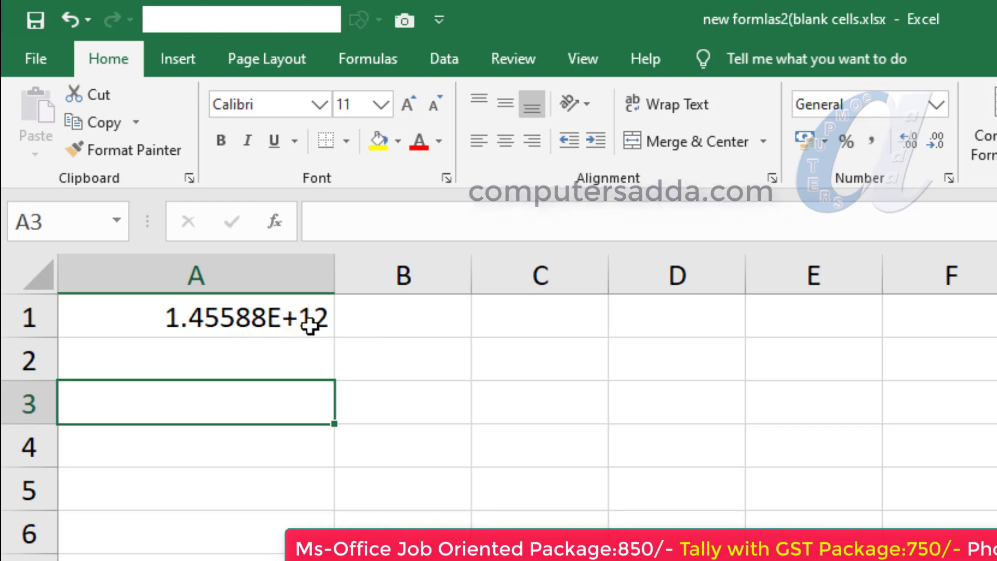
pyautogui.doubleClick(239, 320)
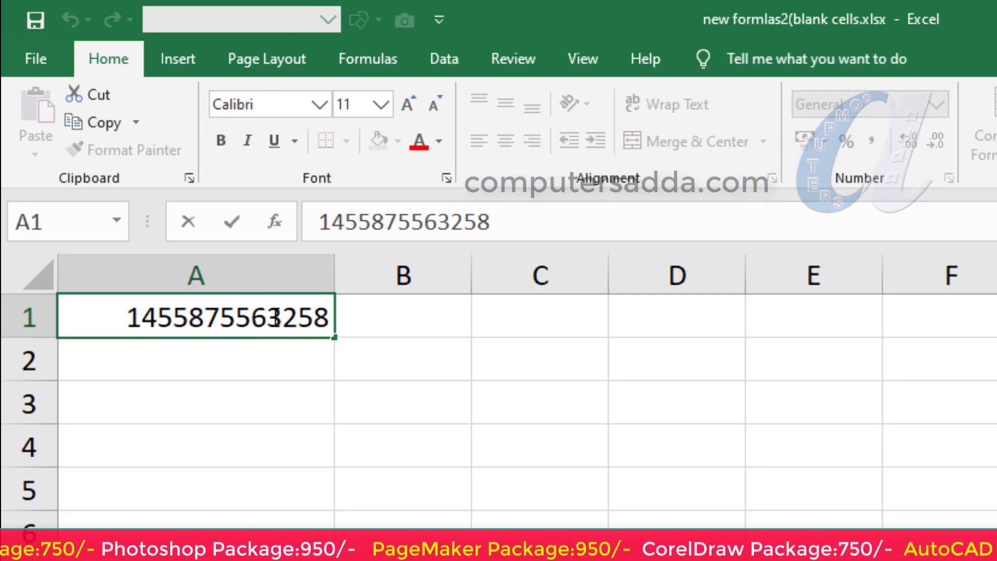
pyautogui.press('Return')
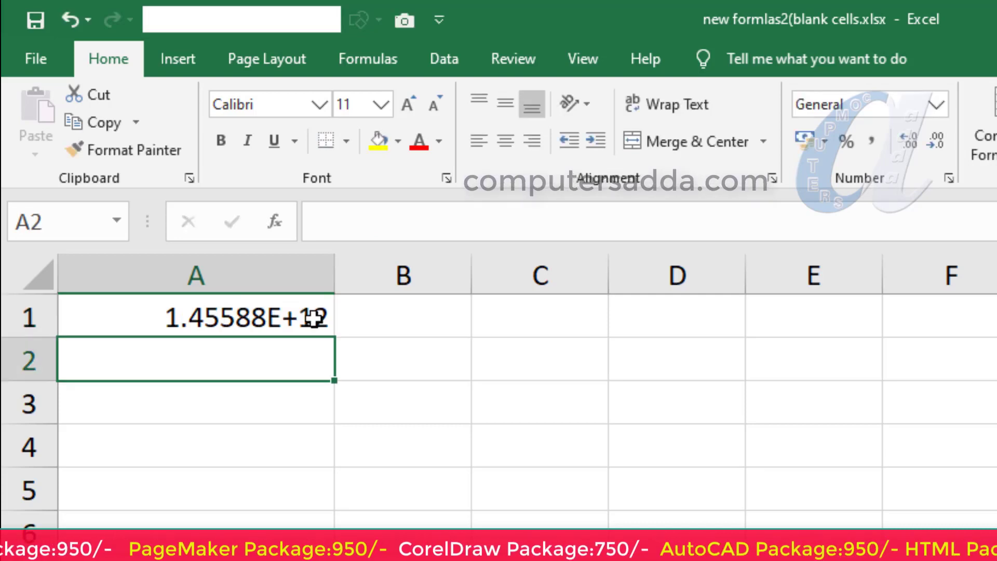
pyautogui.write('45663')
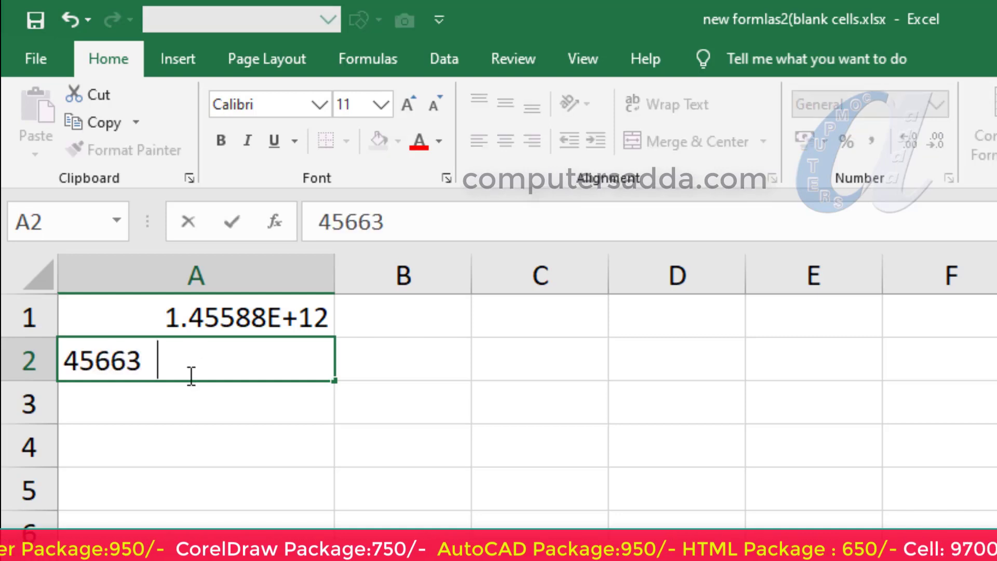
pyautogui.write('123667897645')
pyautogui.press('Return')
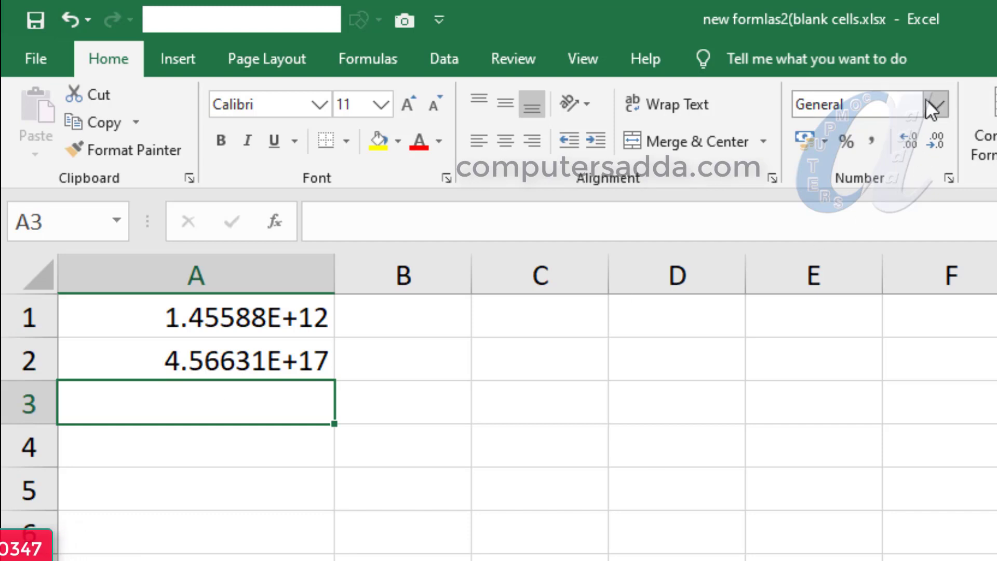
# - Format cells D1:D7 as Text
pyautogui.click(680, 307)
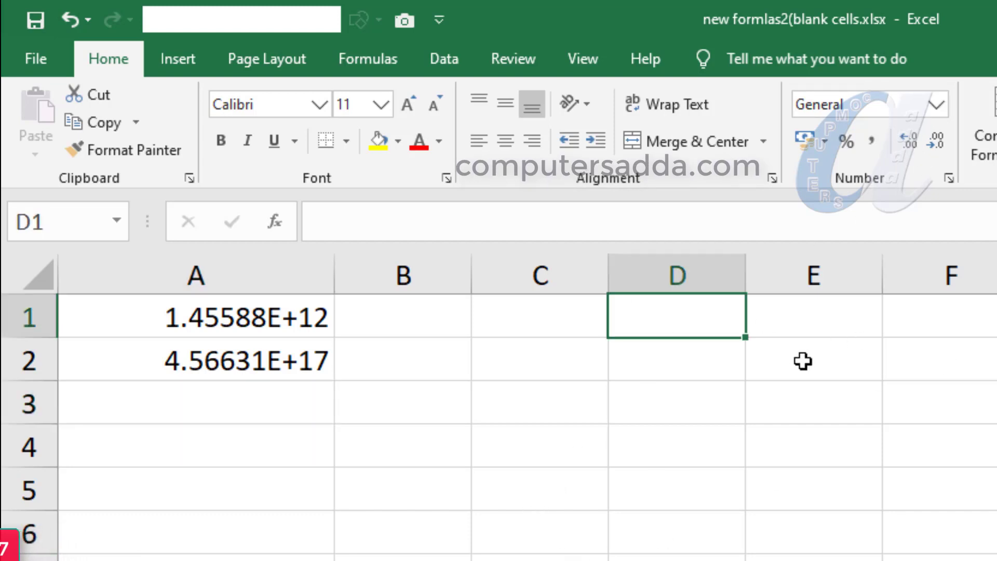
pyautogui.moveTo(644, 311); pyautogui.dragTo(666, 536)
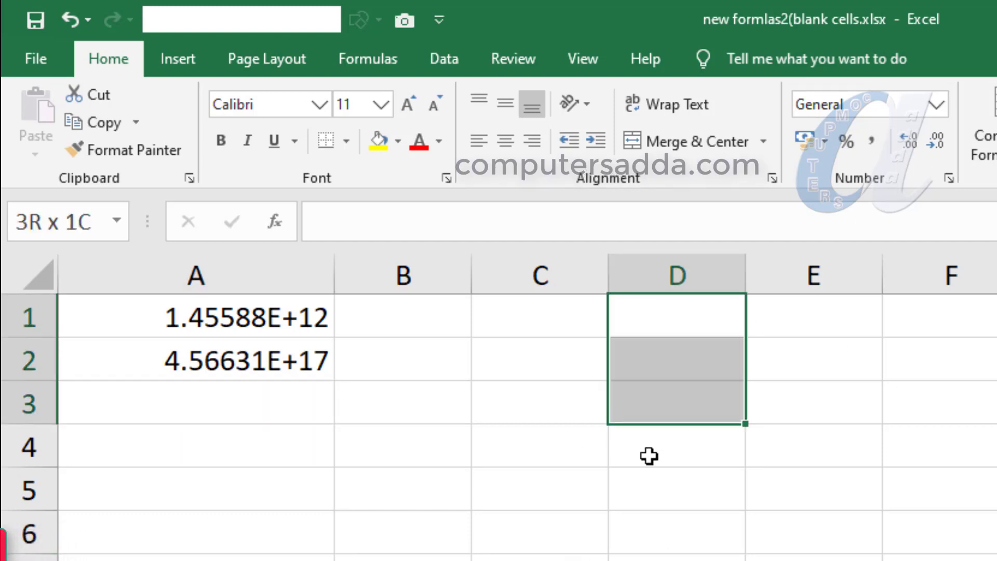
pyautogui.click(939, 105)
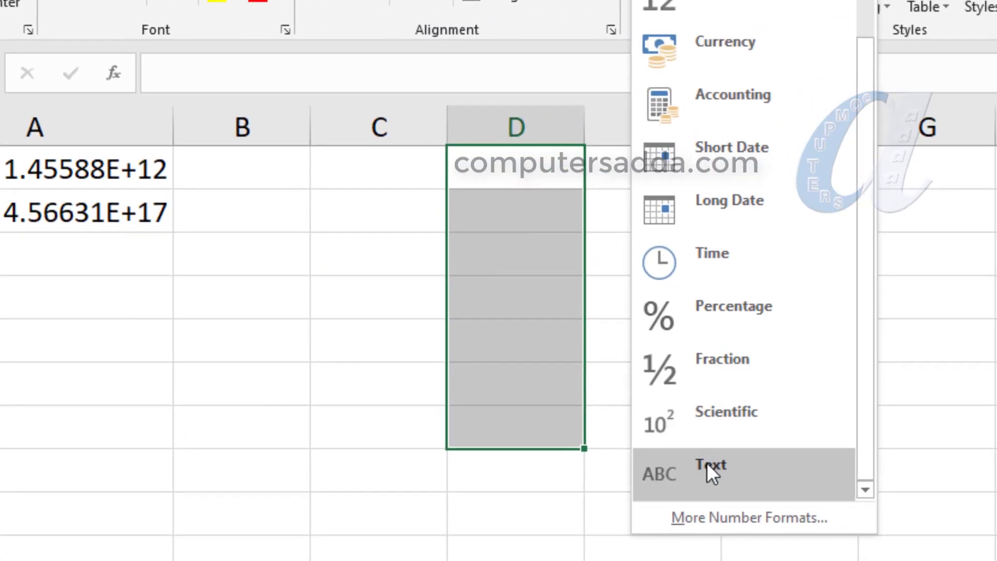
pyautogui.click(710, 465)
pyautogui.moveTo(584, 128); pyautogui.dragTo(888, 123)
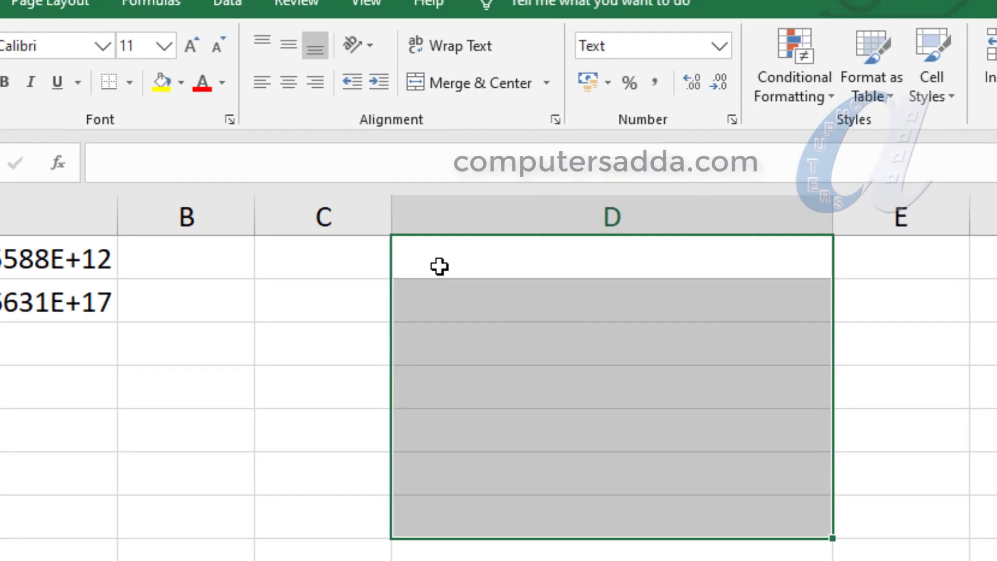
pyautogui.click(458, 232)
pyautogui.write('789')
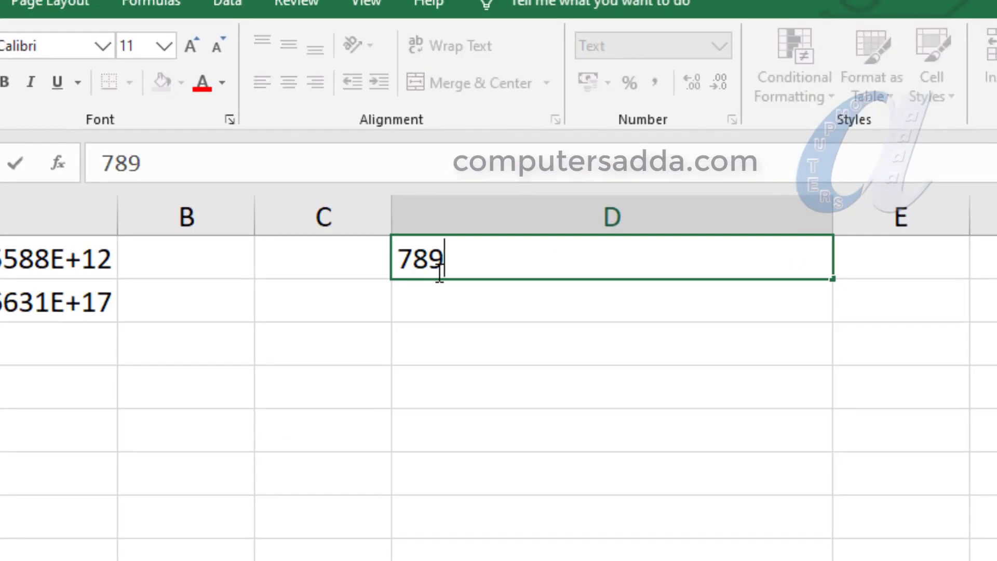
pyautogui.write('789789456456456')
pyautogui.press('Return')
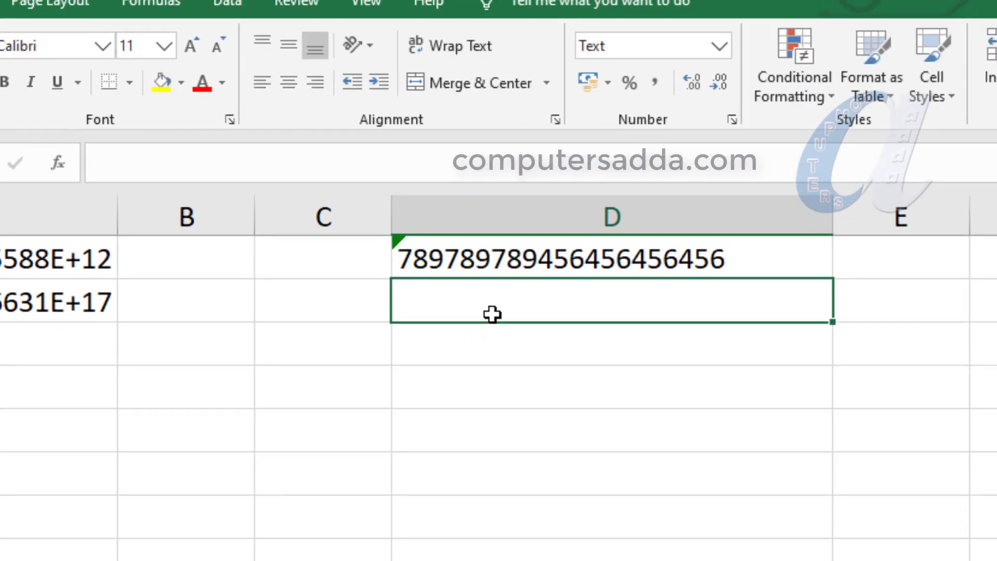